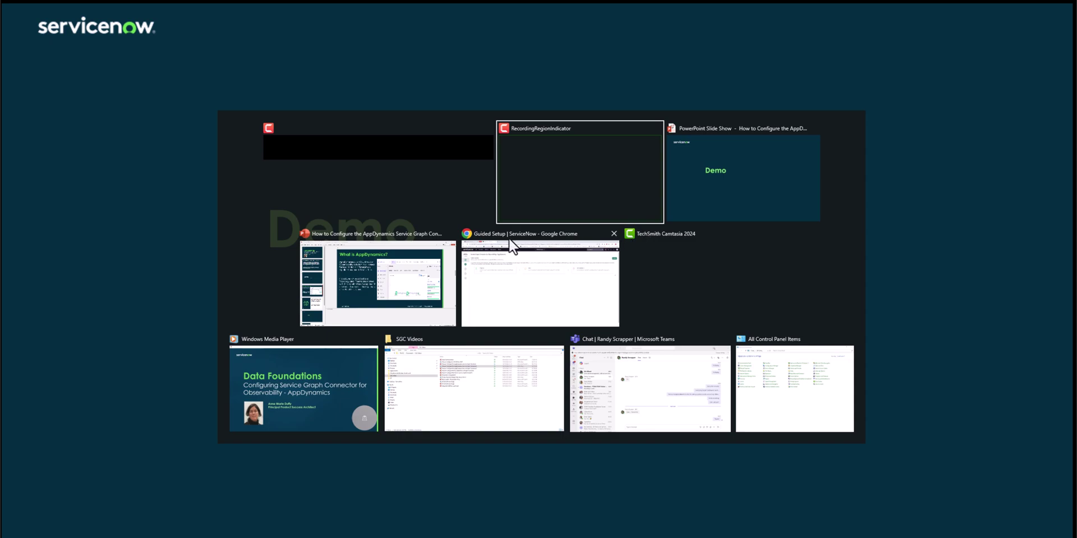
- Switch to the ServiceNow window in Chrome, filter the application navigator for "Appdynamics" and open the AppDynamics Setup
left_click(500, 280)
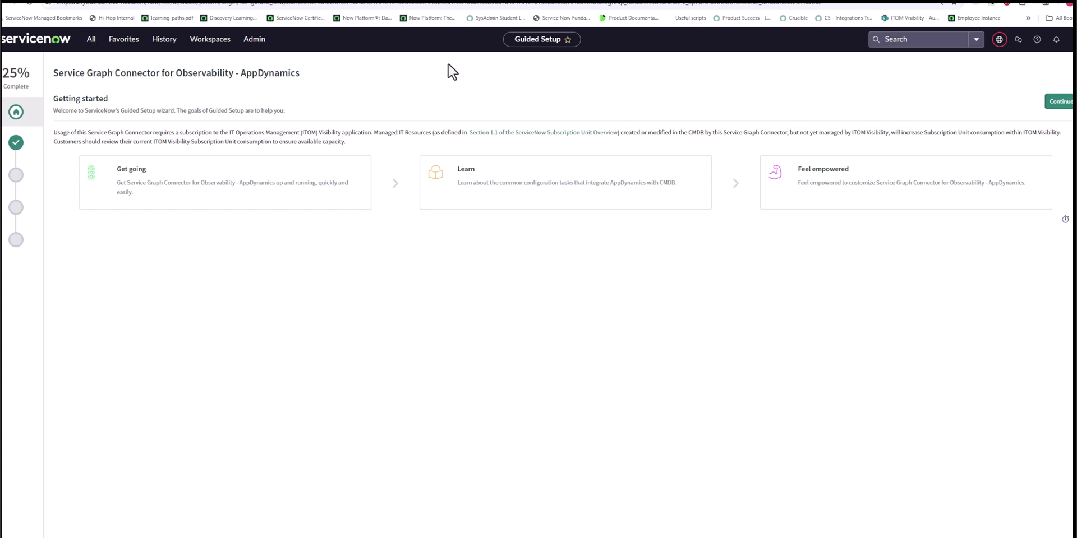
left_click(90, 42)
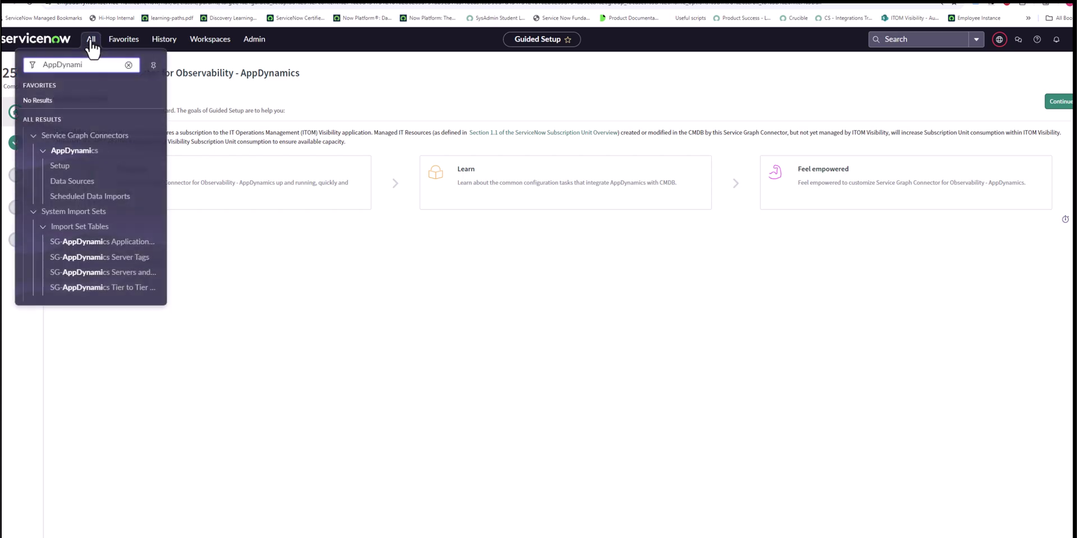
key("BackSpace")
key("BackSpace")
key("BackSpace")
key("BackSpace")
key("BackSpace")
key("BackSpace")
key("BackSpace")
key("BackSpace")
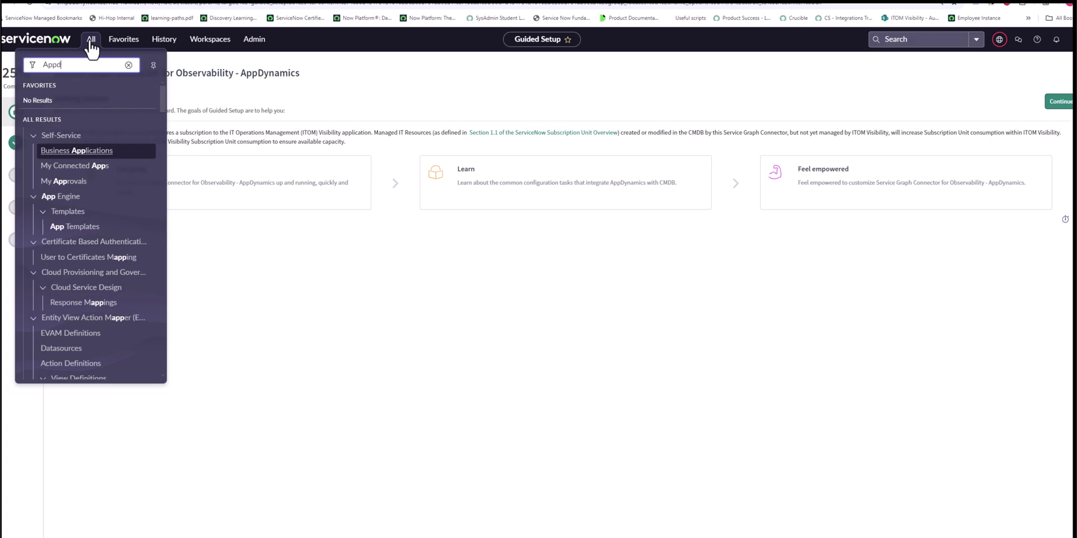
type("ynamics")
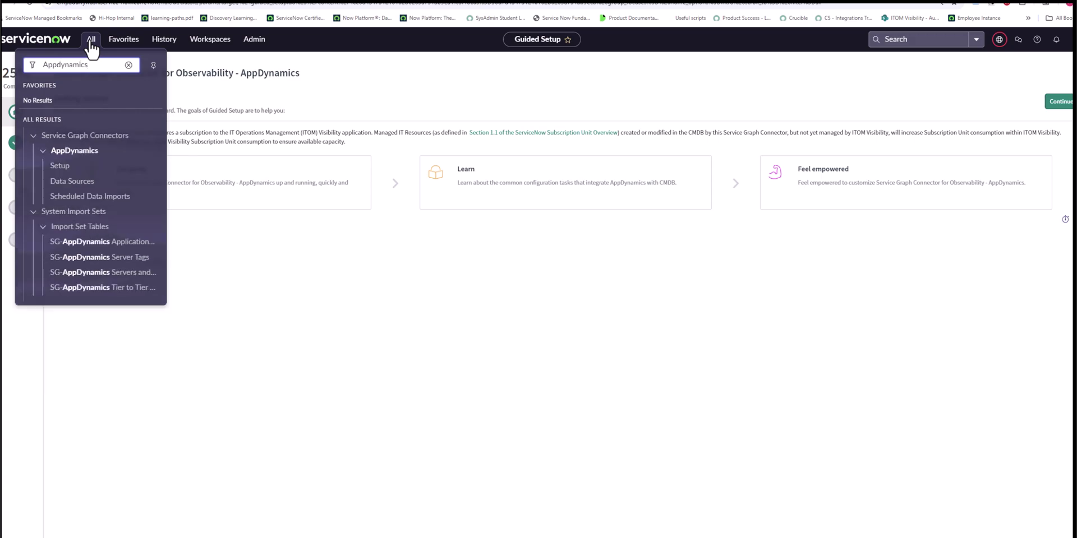
left_click(63, 167)
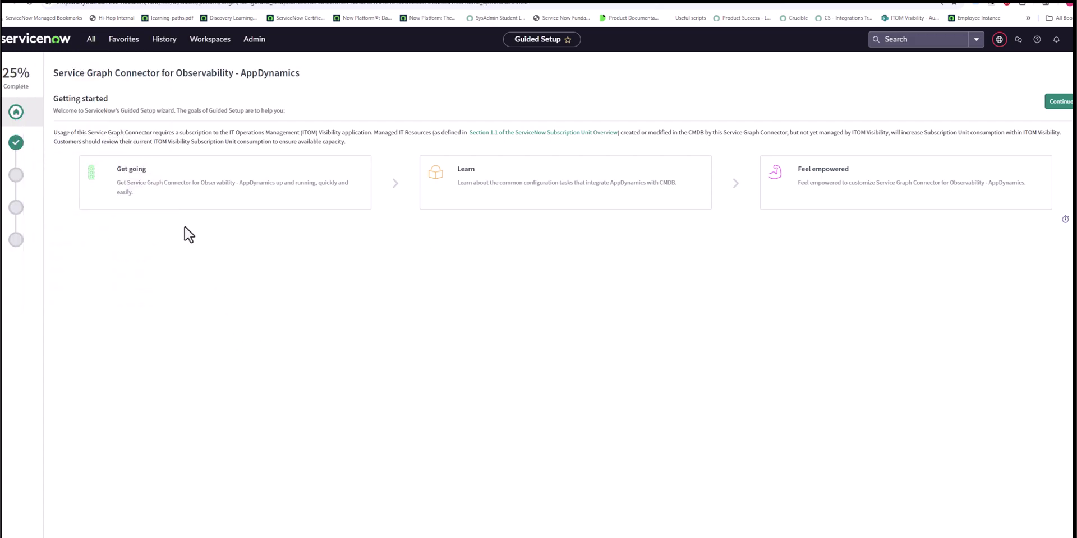
- Open the Configure the connection section and review the AppDynamics basic auth credentials record, then return without saving the password in the browser
left_click(1060, 102)
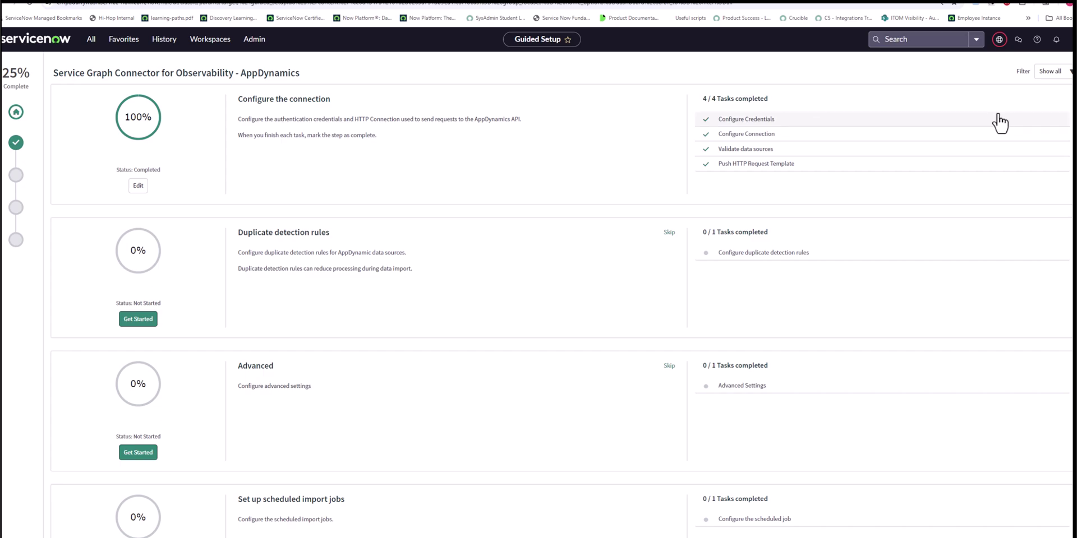
left_click(138, 186)
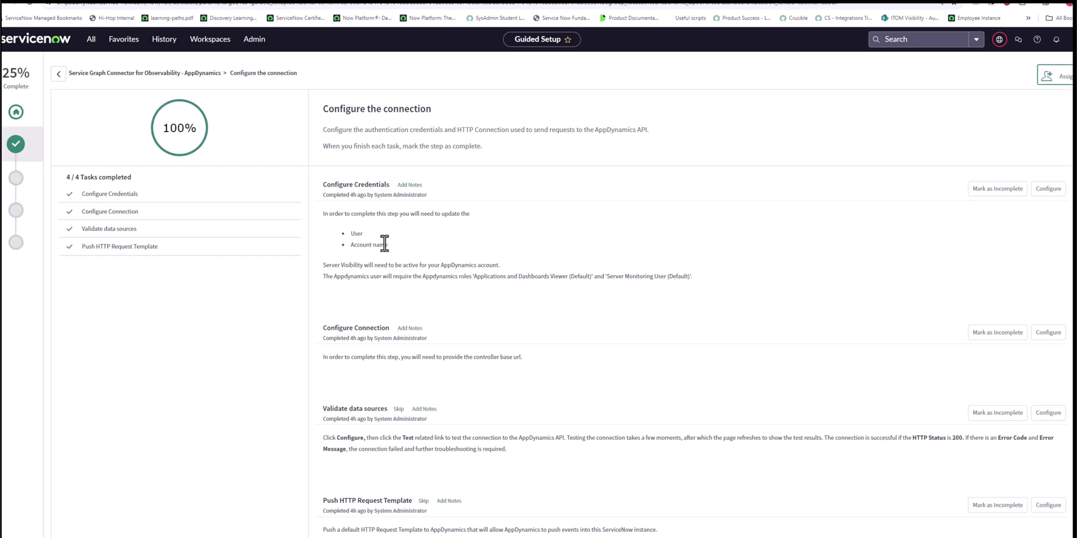
left_click(1048, 196)
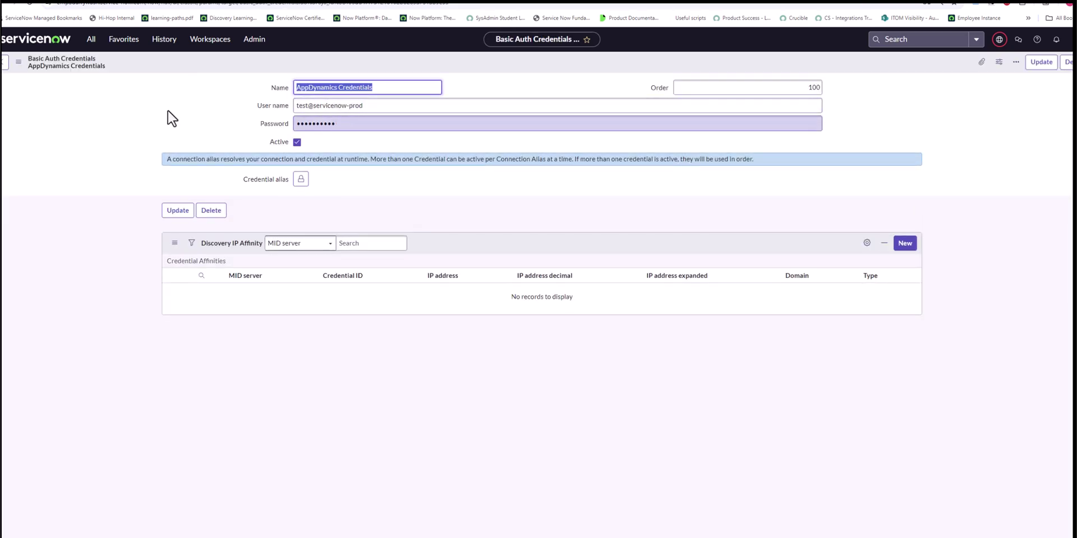
left_click(4, 62)
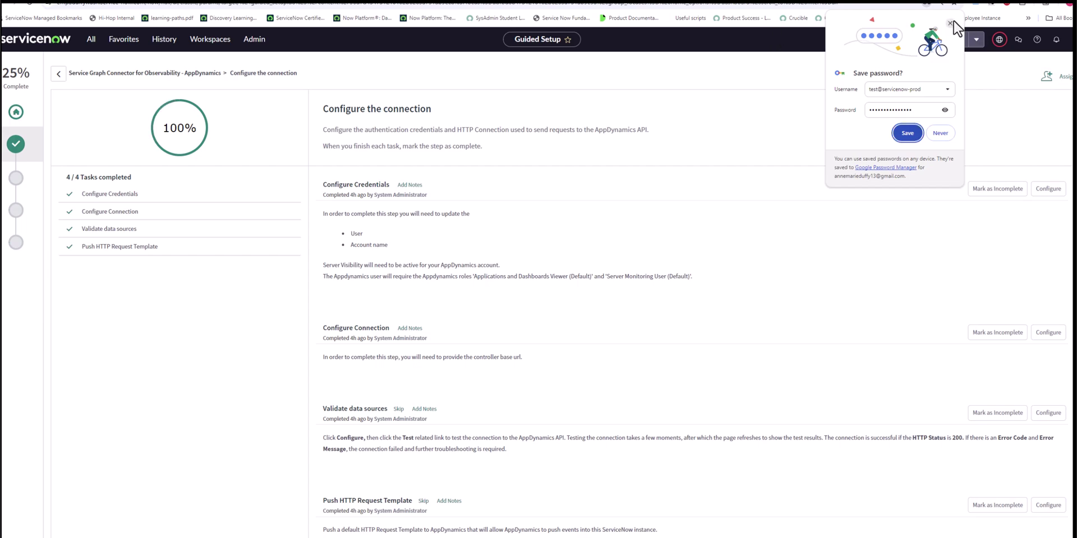
left_click(950, 29)
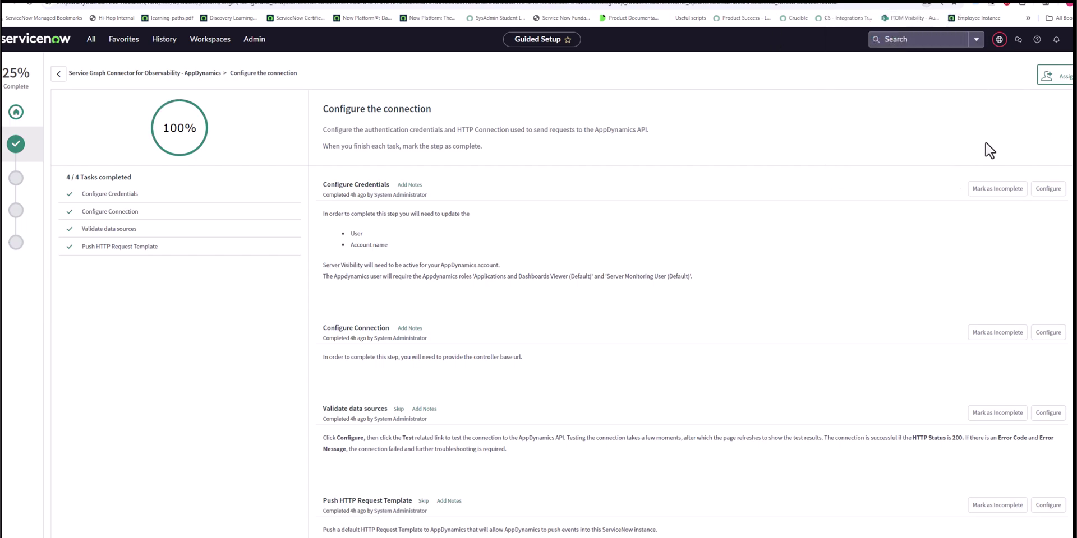
- Review the AppDynamics HTTP(s) connection record, highlighting its host, and return to the setup tasks
left_click(1049, 333)
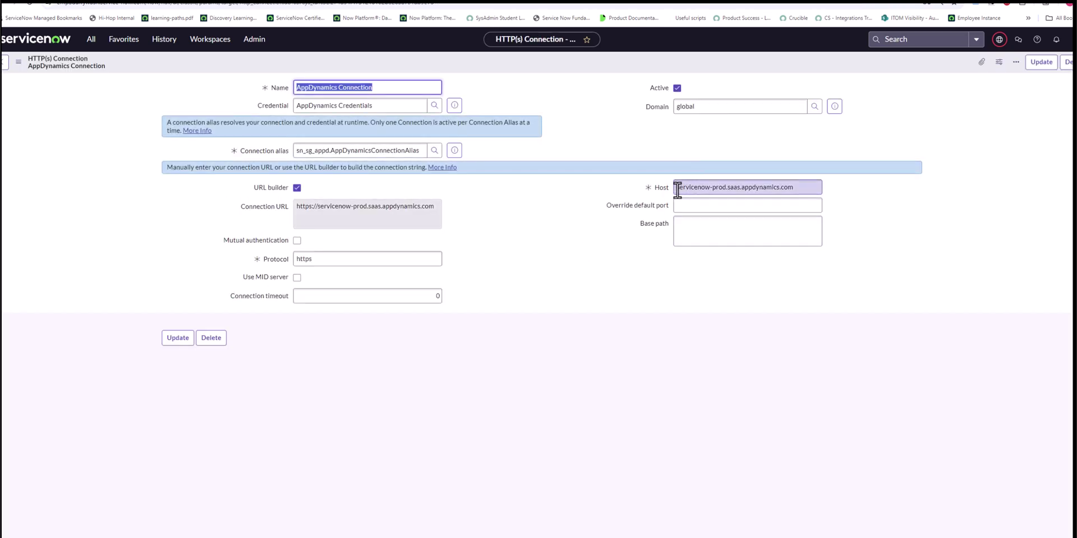
left_click_drag(678, 190, 806, 189)
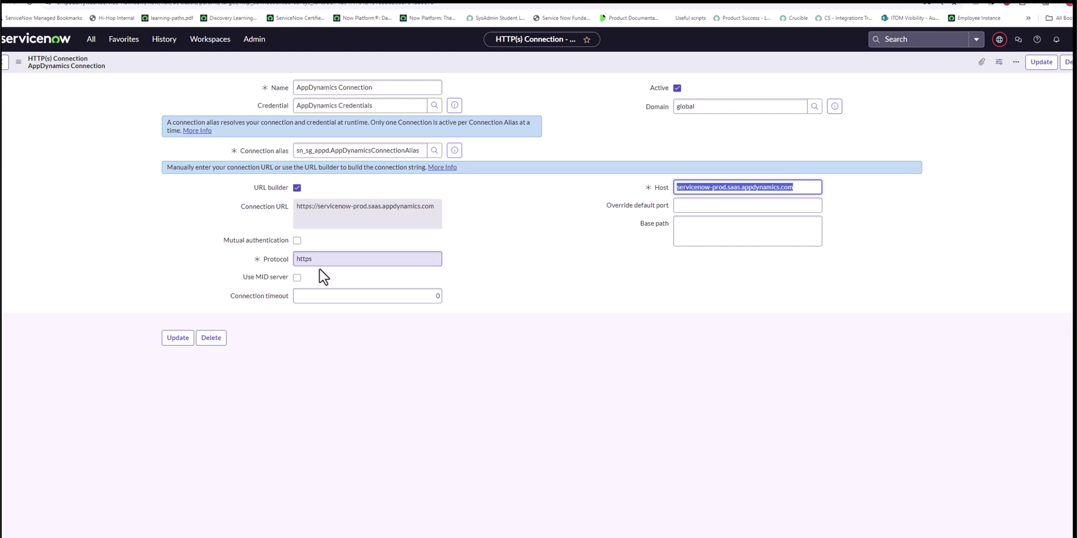
left_click(4, 63)
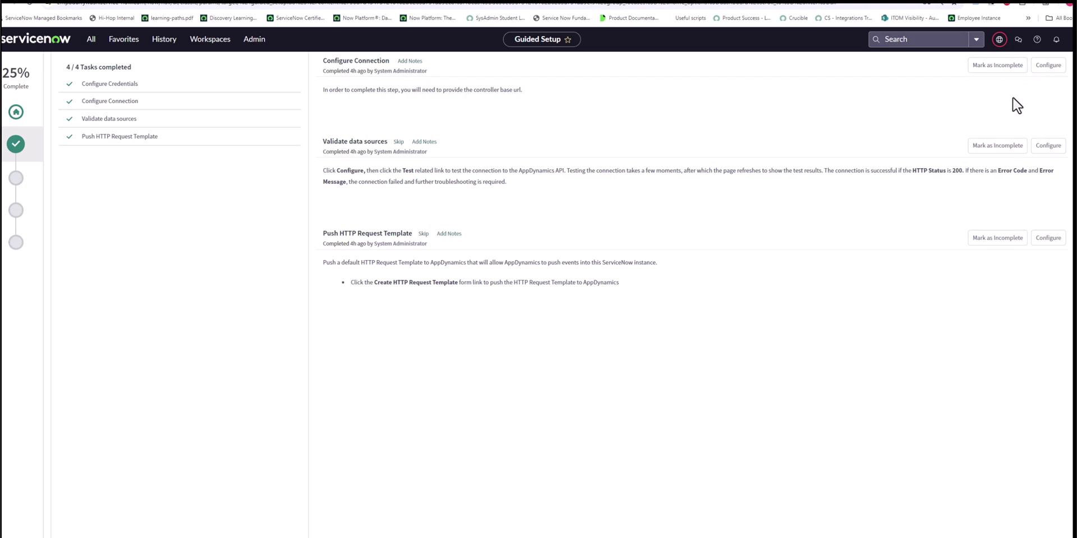
- Validate the SG-AppDynamics Servers and Applications data source by test loading 20 records, declining to save the password in the browser
left_click(1051, 152)
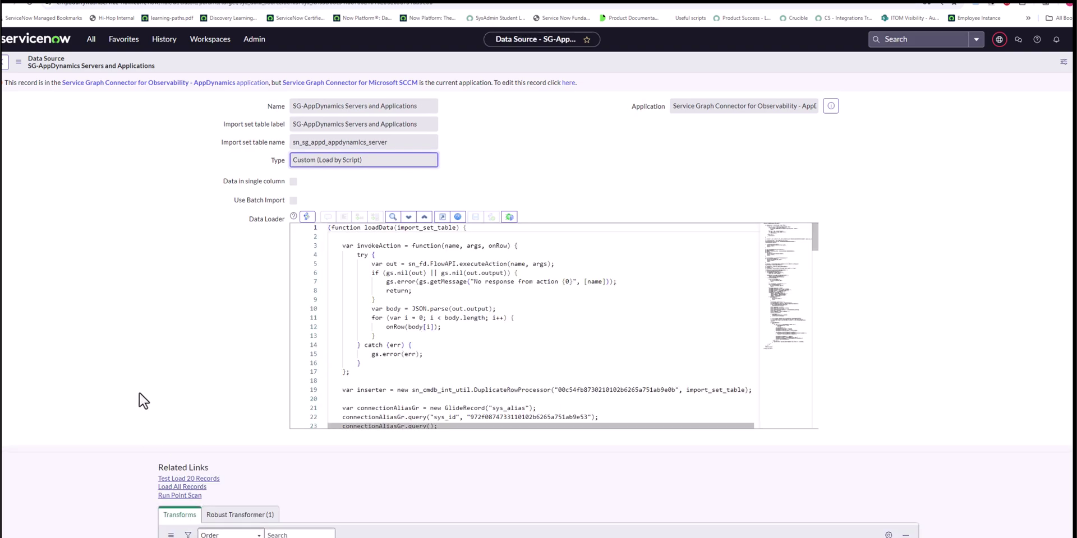
left_click(188, 480)
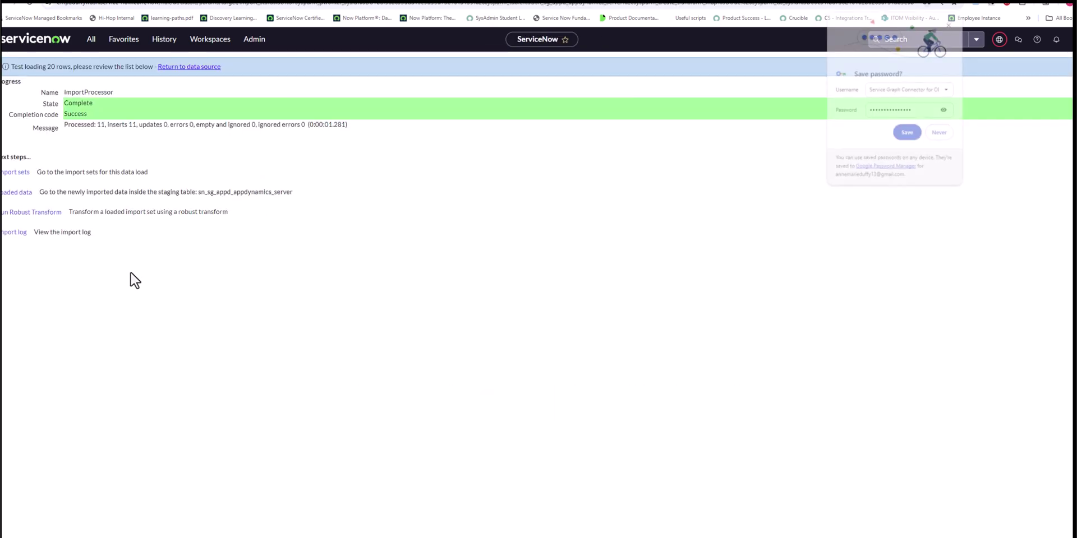
left_click(950, 23)
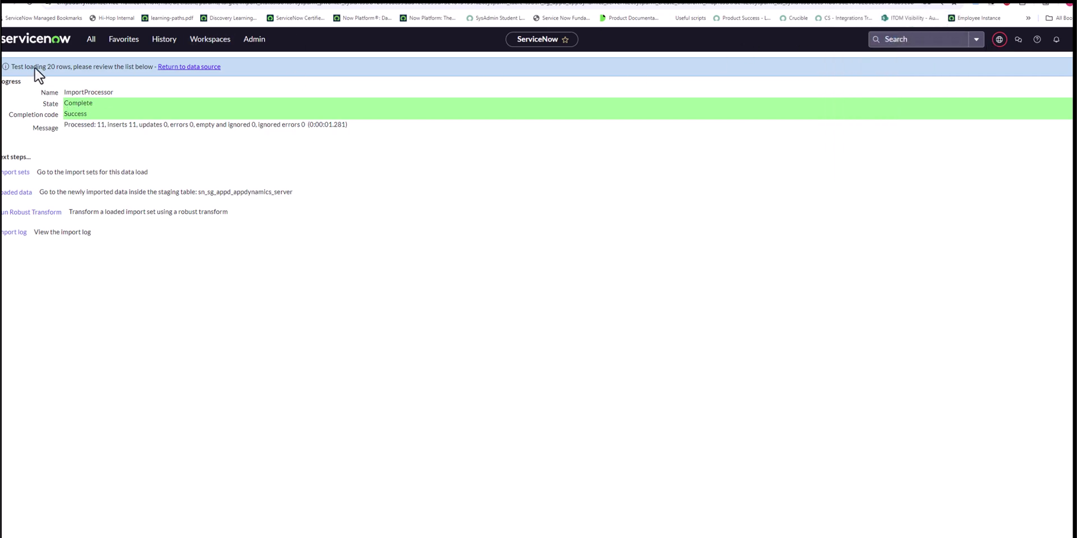
- Reopen the AppDynamics guided setup and go back to the Configure the connection tasks, down to Push HTTP Request Template
left_click(92, 40)
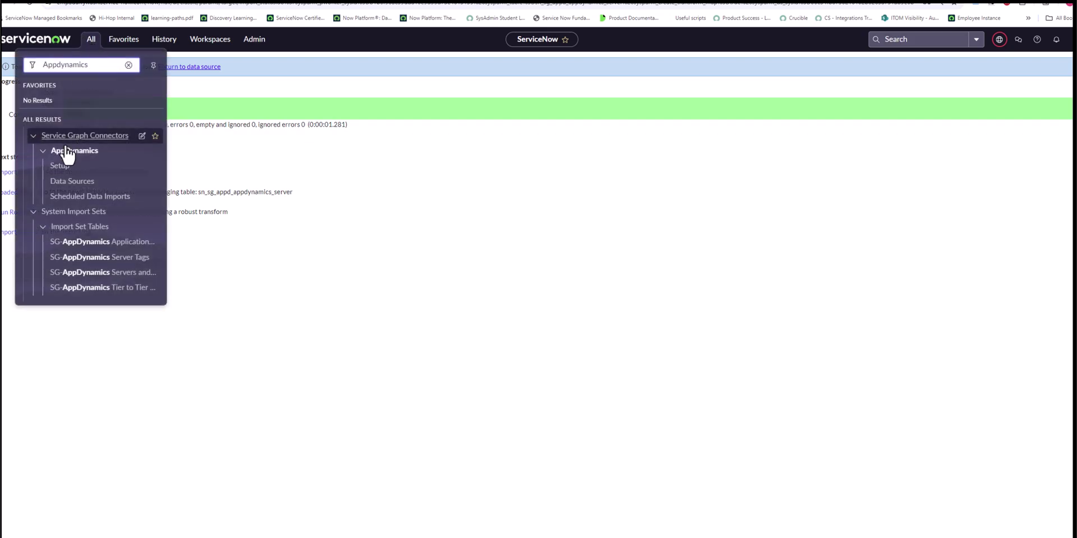
left_click(57, 166)
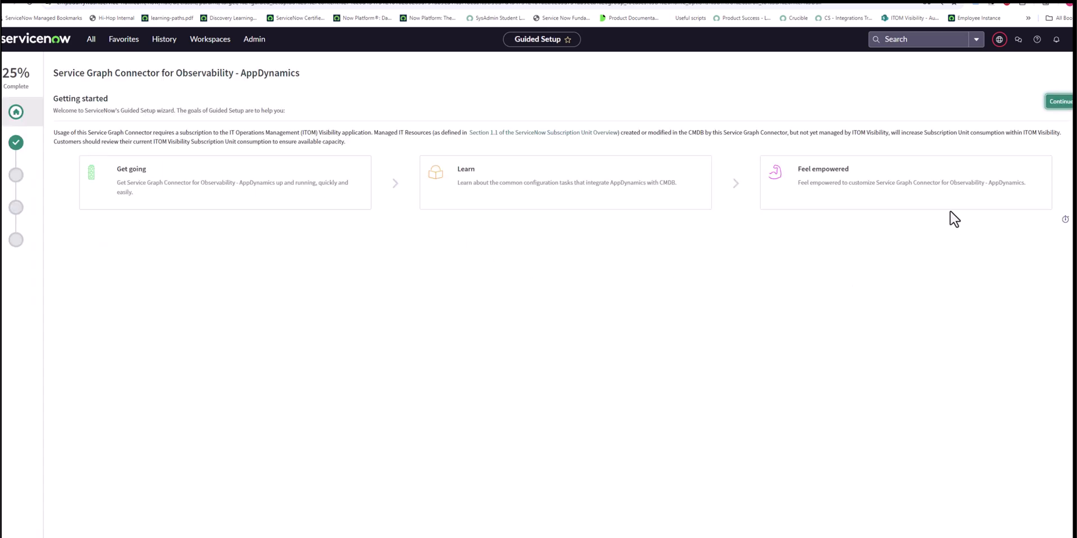
left_click(1061, 103)
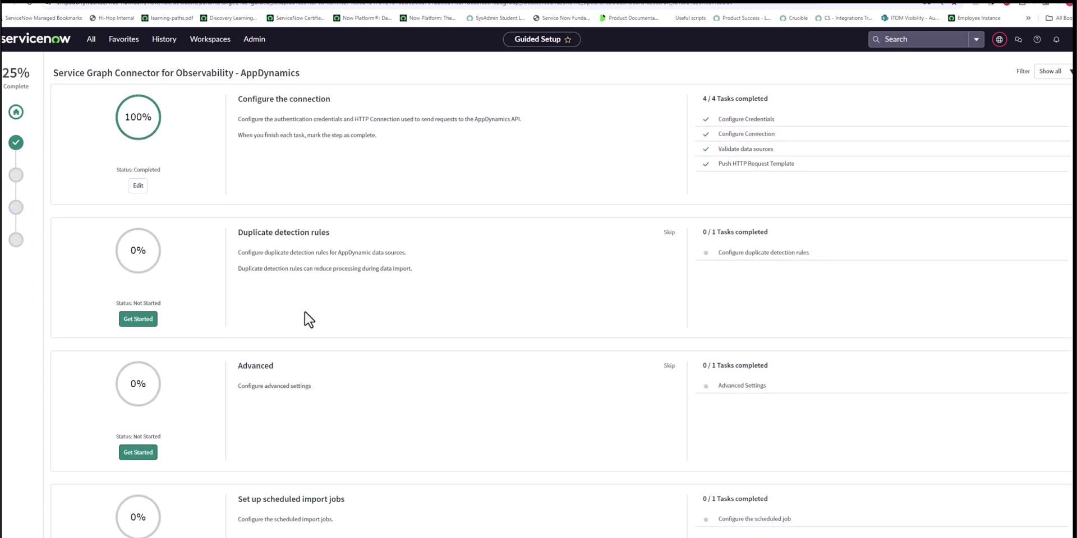
scroll(330, 411, "down", 1)
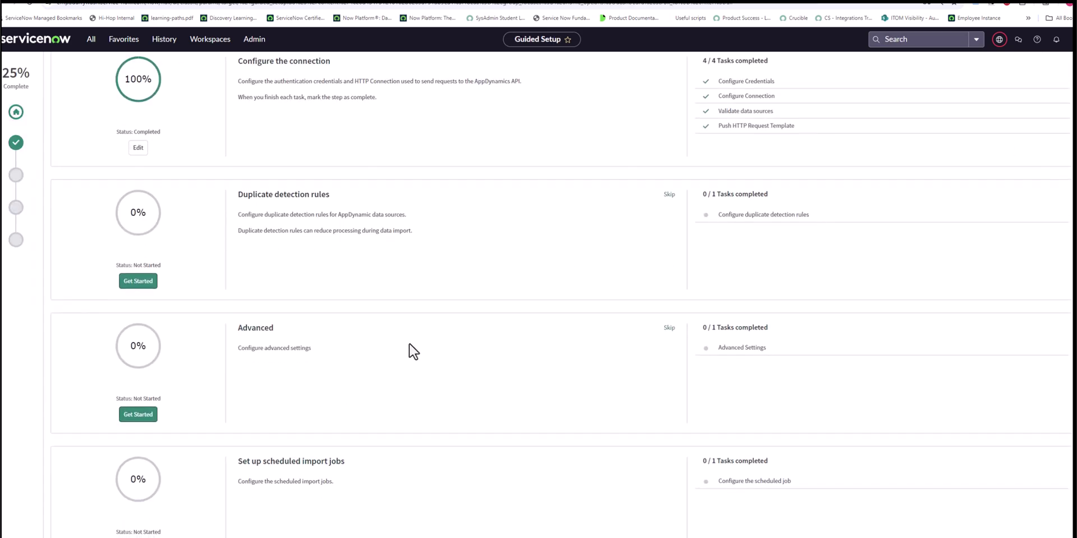
left_click(139, 149)
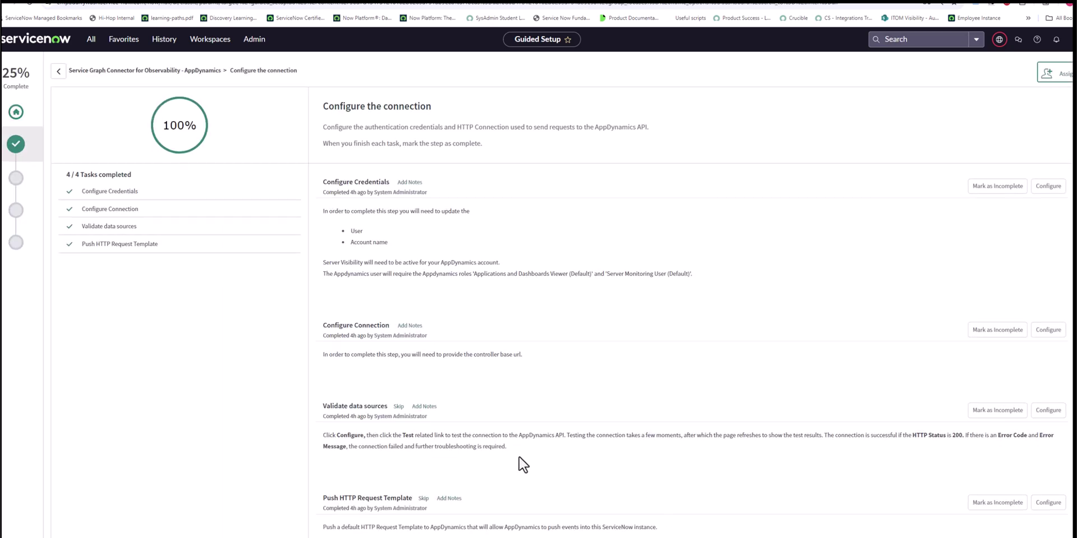
scroll(434, 466, "down", 2)
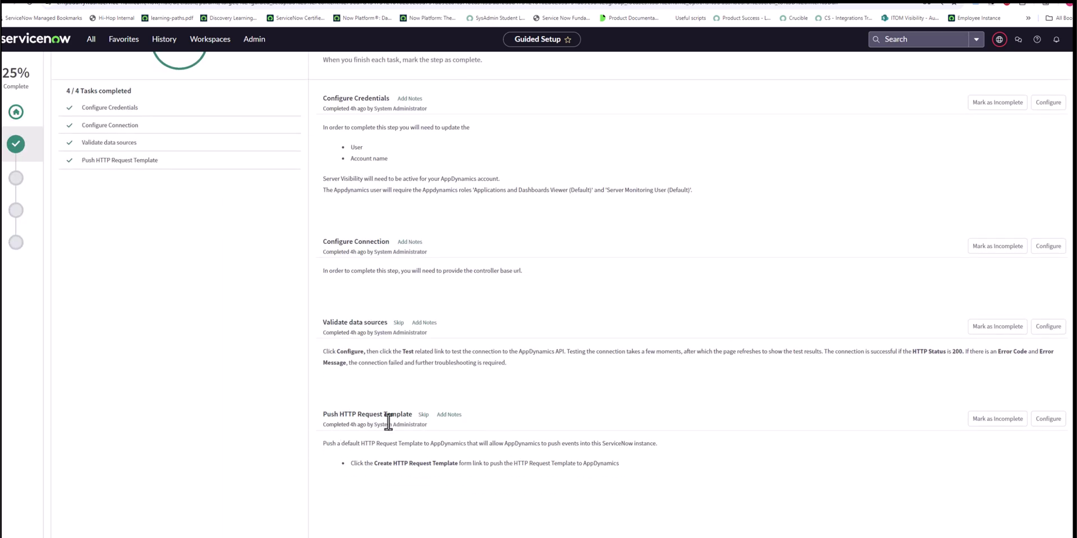
- Review the AppDynamics HTTP Request Template record, highlighting its name, and return to the setup tasks
left_click(1049, 421)
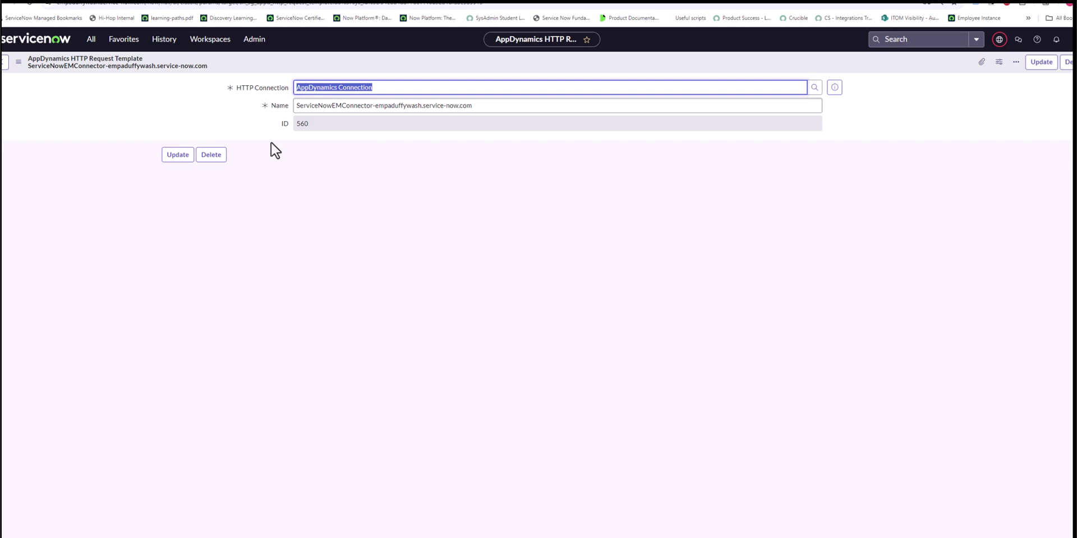
left_click_drag(478, 105, 296, 106)
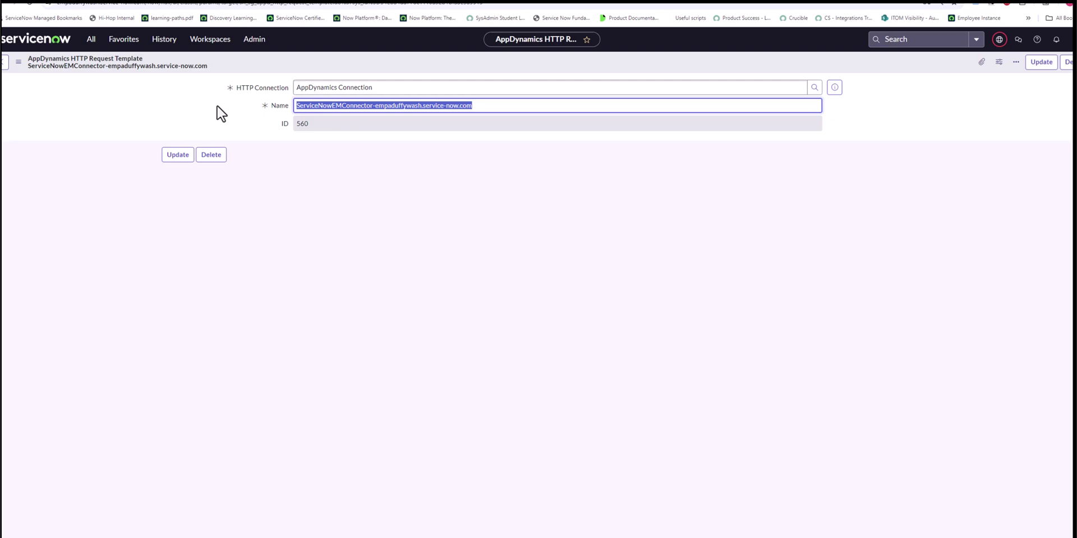
left_click(4, 61)
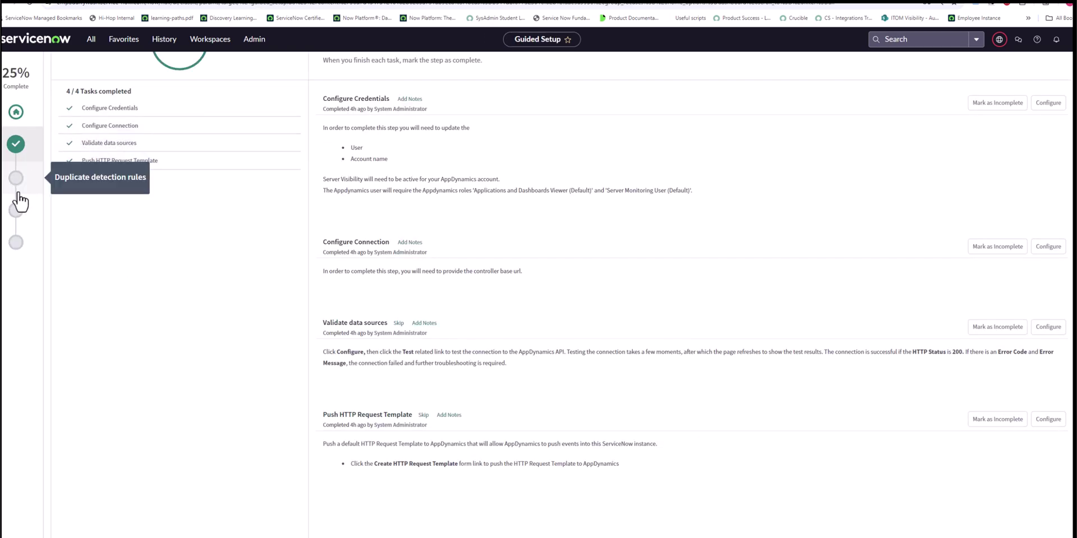
- Open the Advanced section of the guided setup, review the AppDynamics advanced settings and close them without saving
left_click(15, 210)
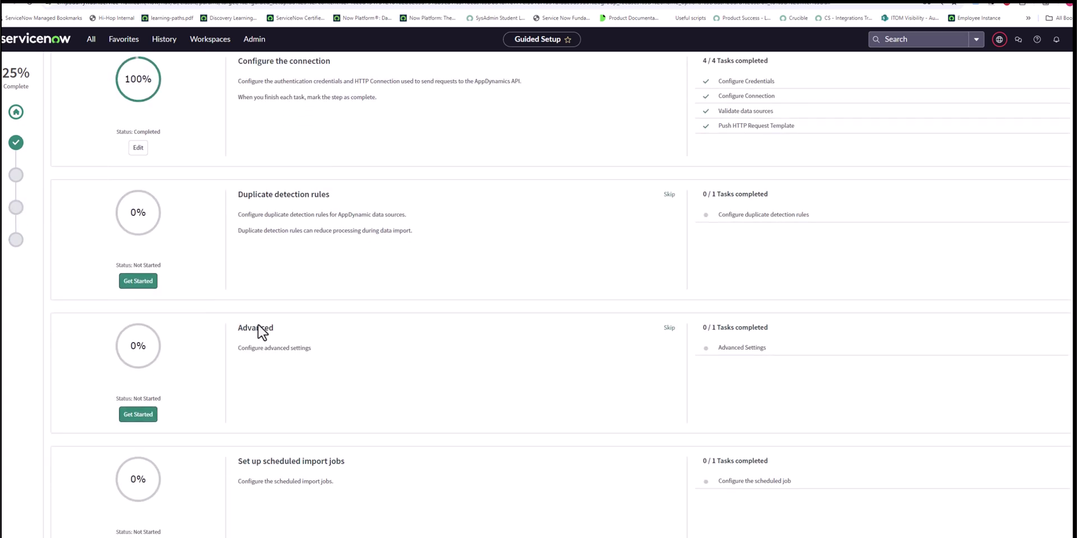
left_click(145, 415)
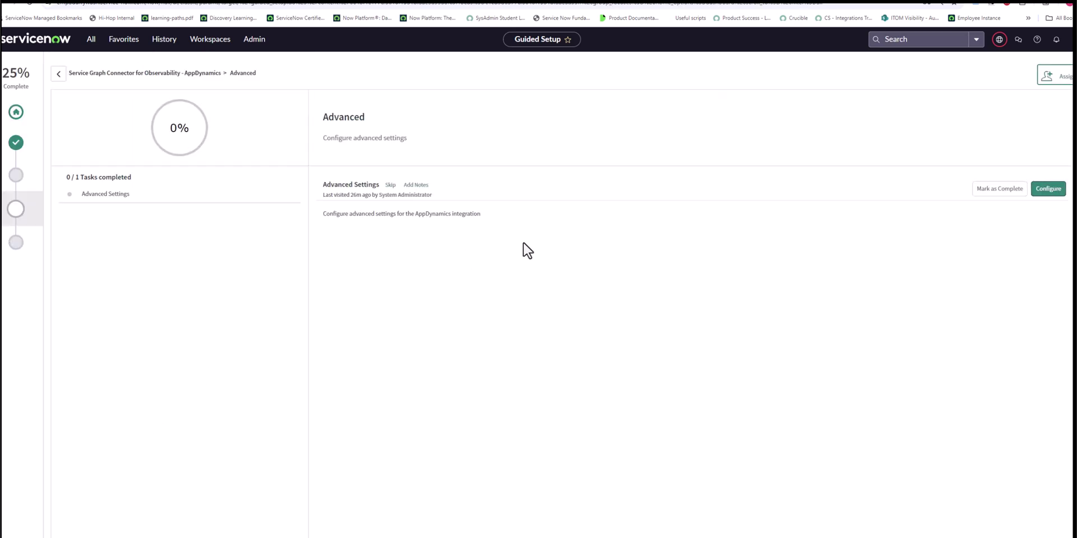
left_click(1048, 189)
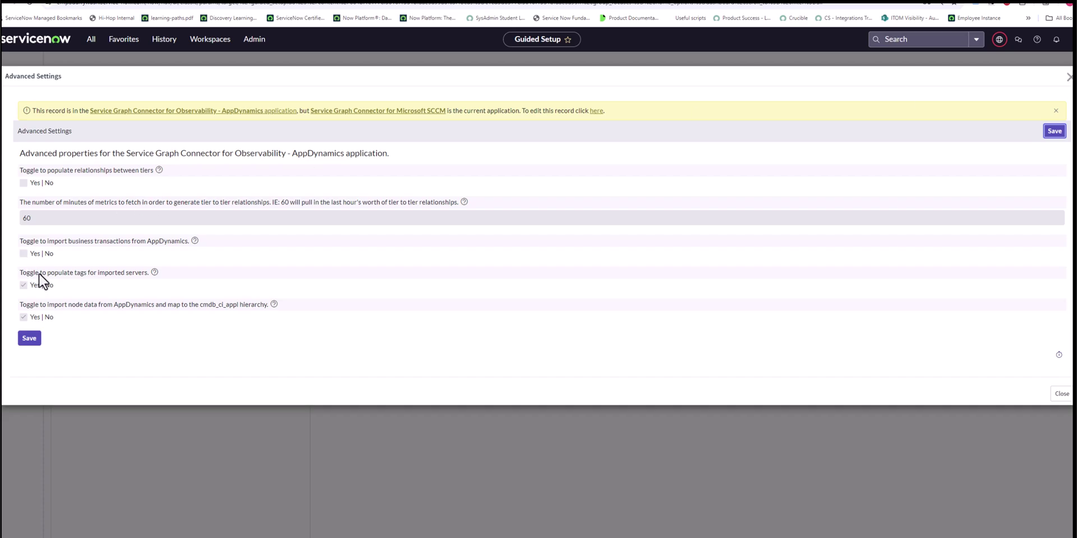
left_click(1069, 78)
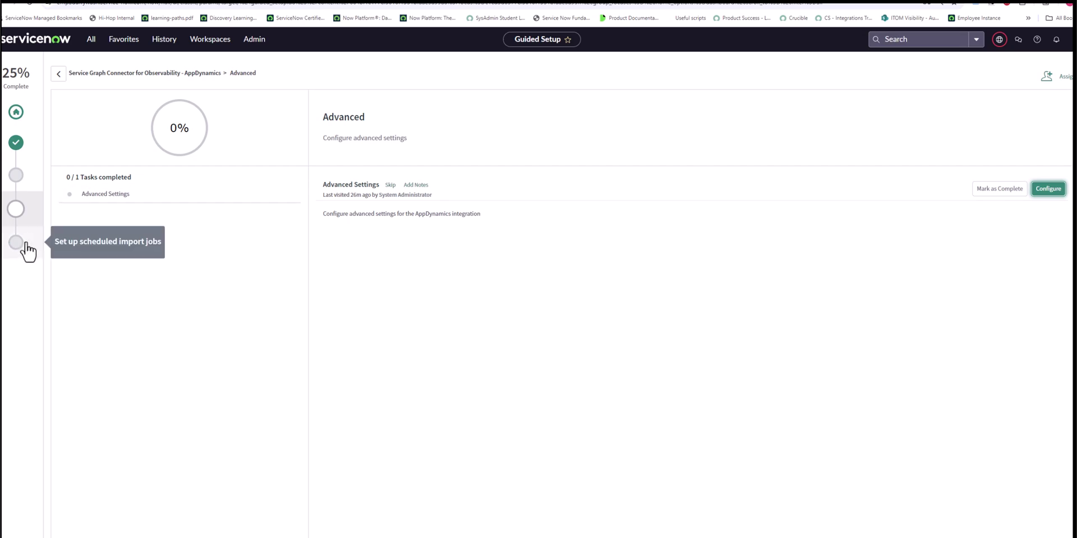
- Open the scheduled job configuration from the Set up scheduled import jobs section and review its active and run settings
left_click(17, 251)
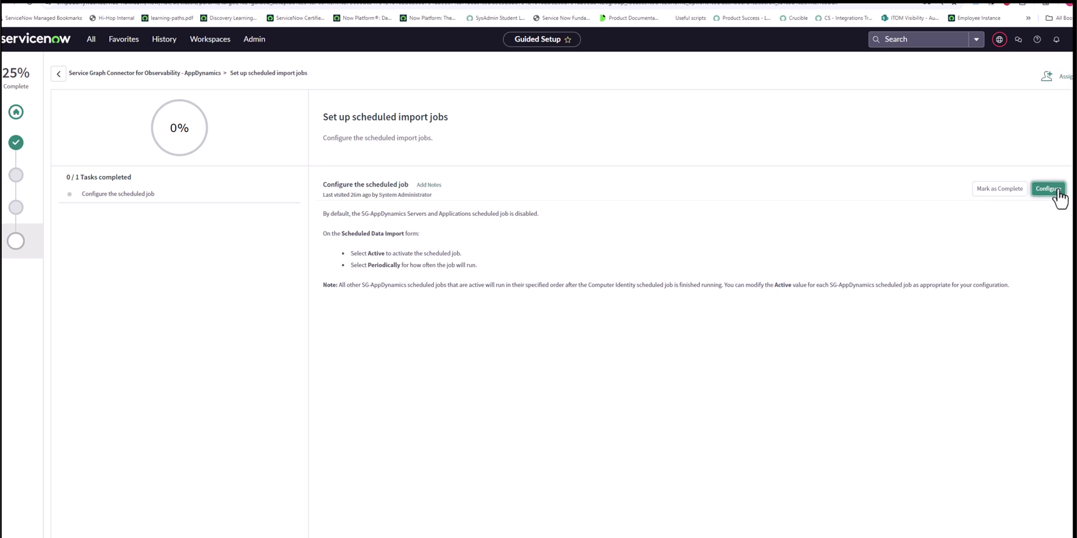
left_click(1059, 196)
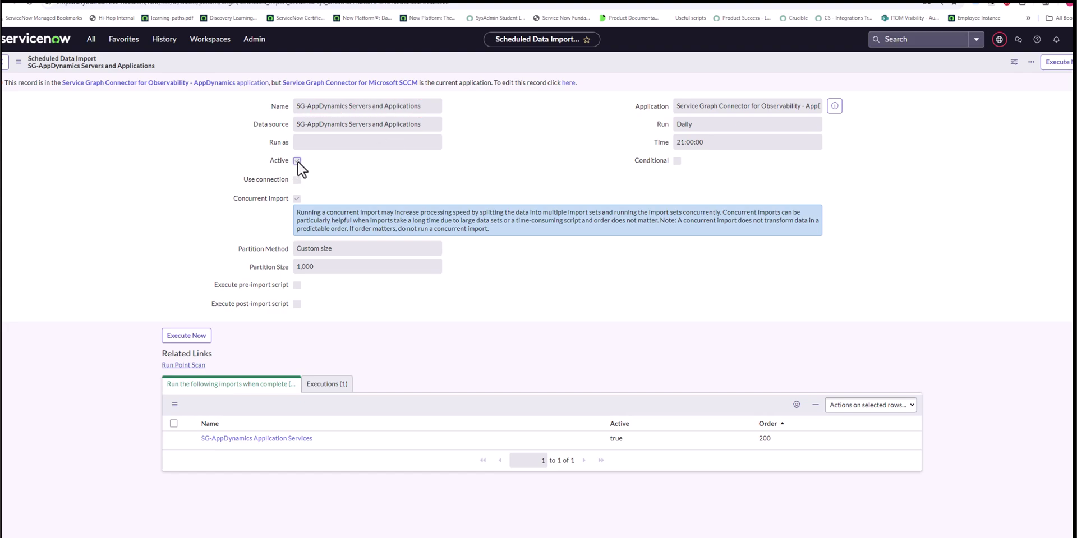
- Open the AppDynamics Scheduled Data Imports list, look at the SG-AppDynamics Servers and Applications import and return to the list
left_click(91, 45)
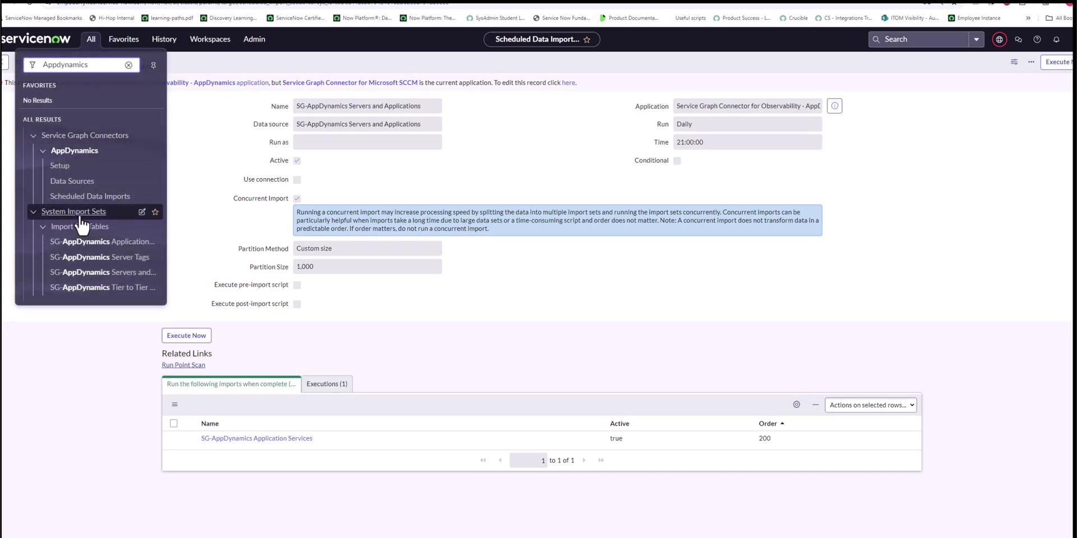
left_click(79, 199)
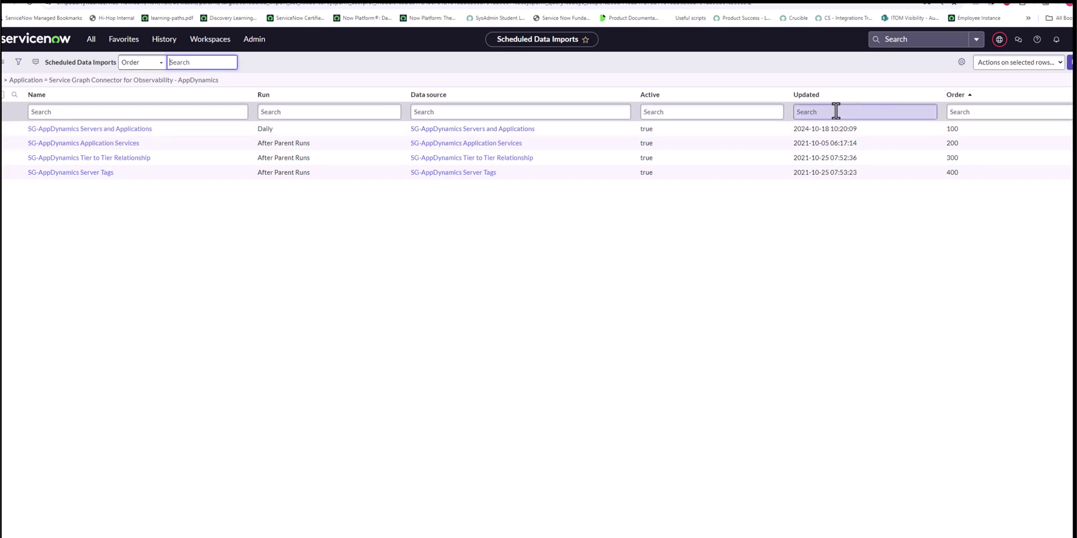
left_click(91, 132)
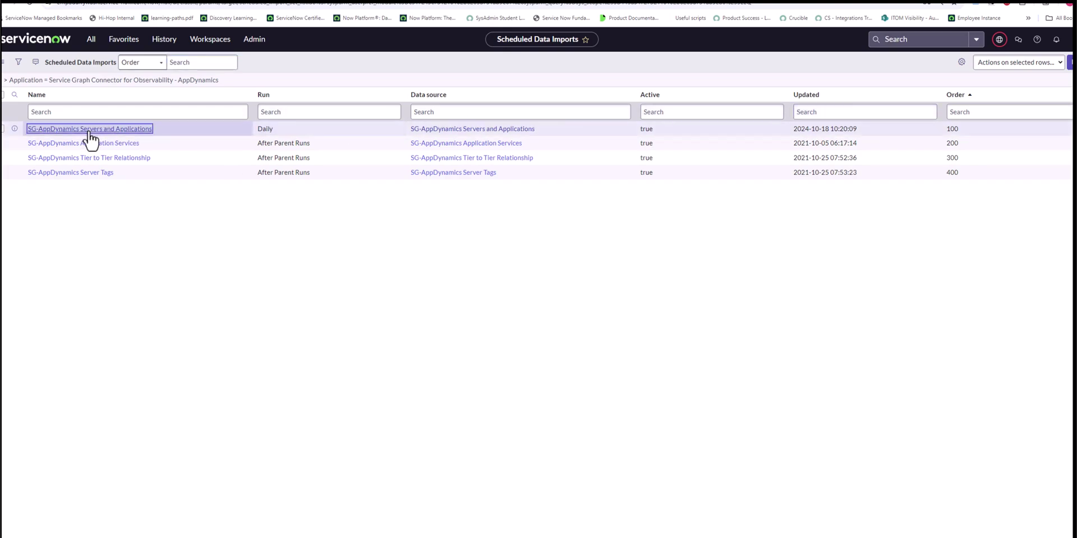
left_click(1030, 63)
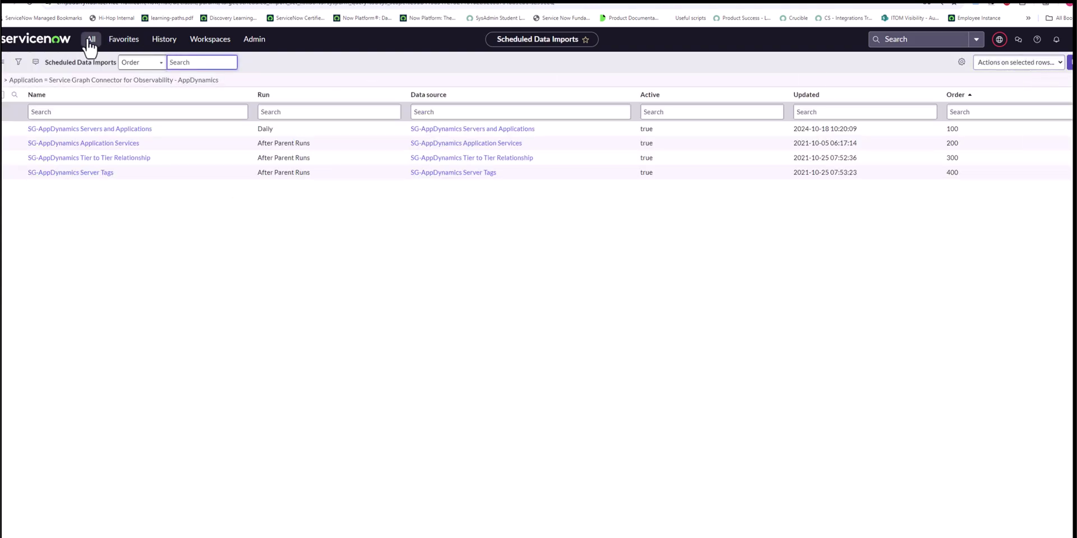
- Find "Concurrent" in the navigation, open the Concurrent Import Sets list and expand the newest SG-AppDynamics Servers and Applications entry
left_click(89, 42)
key("BackSpace")
key("BackSpace")
key("BackSpace")
key("BackSpace")
key("BackSpace")
key("BackSpace")
key("BackSpace")
key("BackSpace")
key("BackSpace")
key("BackSpace")
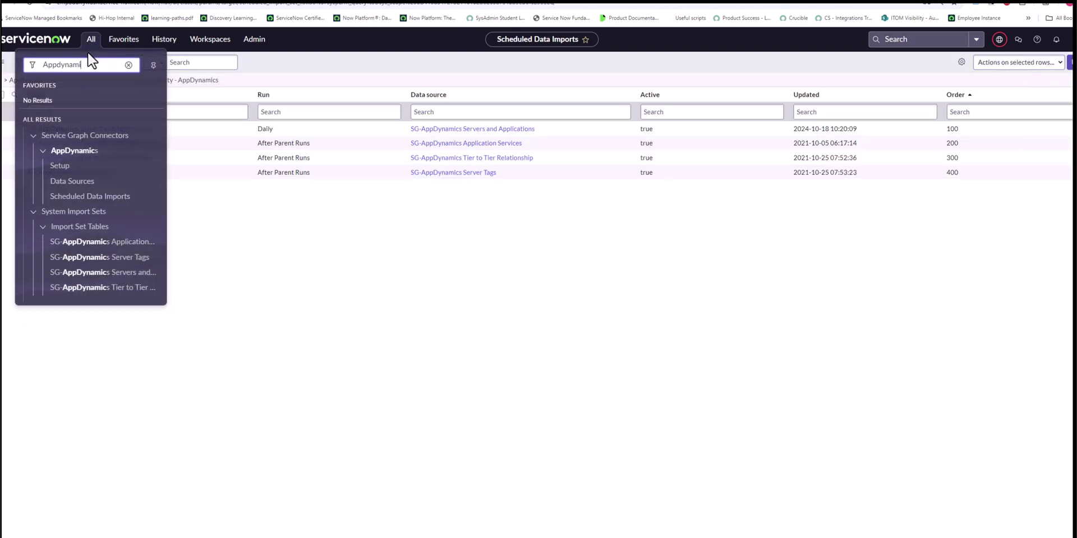
type("Concurrent")
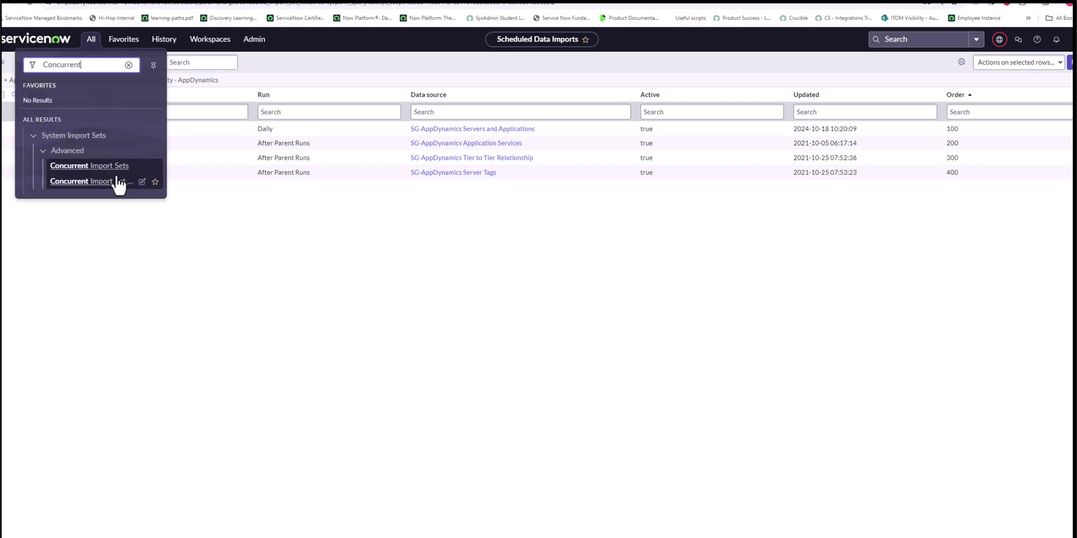
left_click(117, 180)
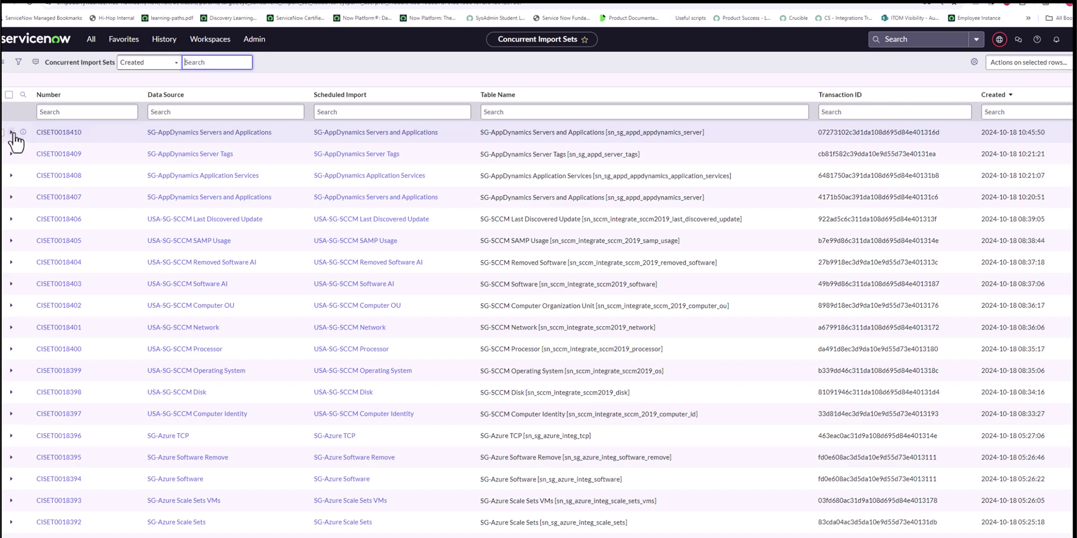
left_click(11, 133)
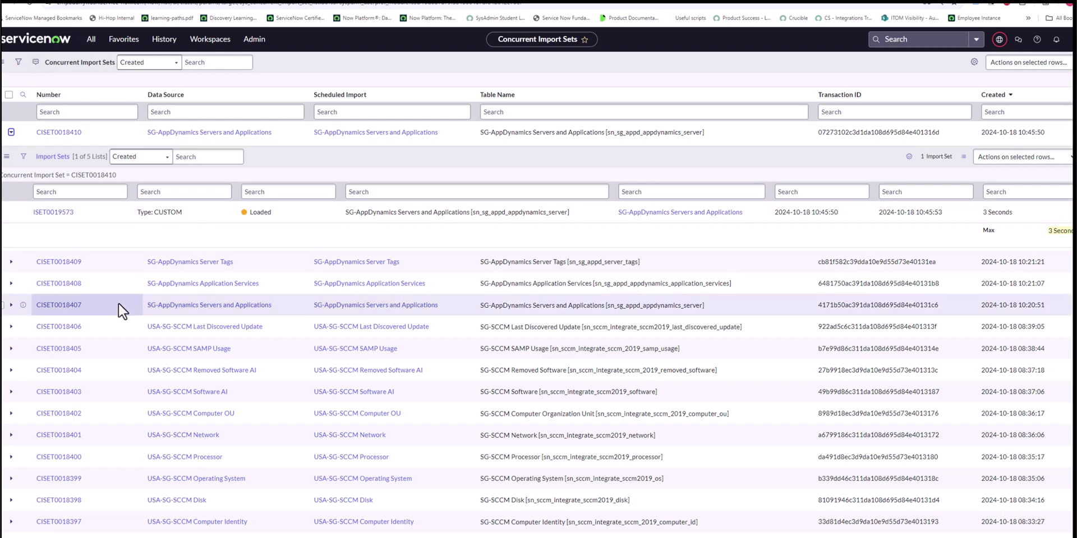
- Switch to the PowerPoint slide show and advance from the Demo slide to the Summary slide
key("alt+Tab")
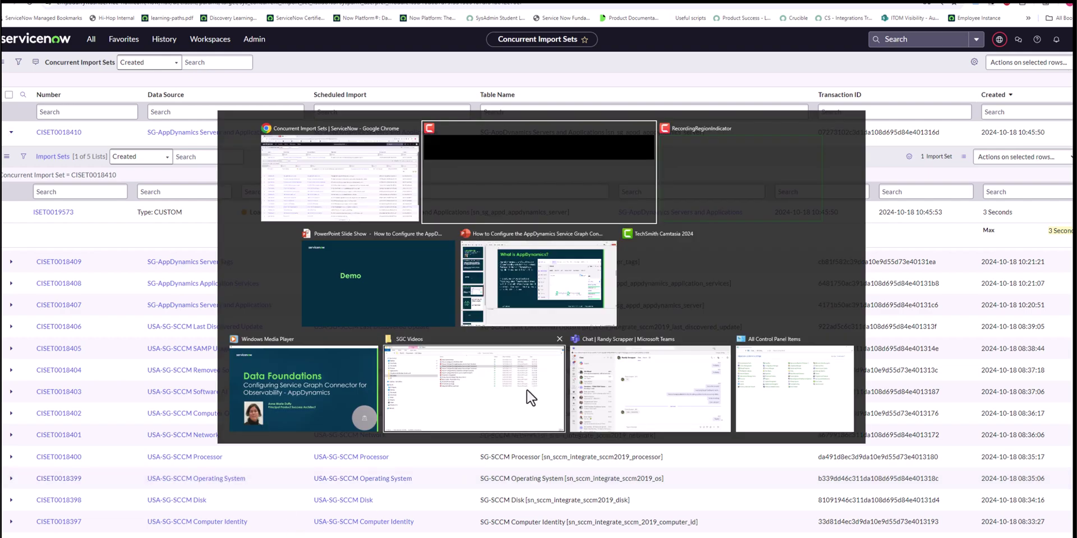
left_click(396, 294)
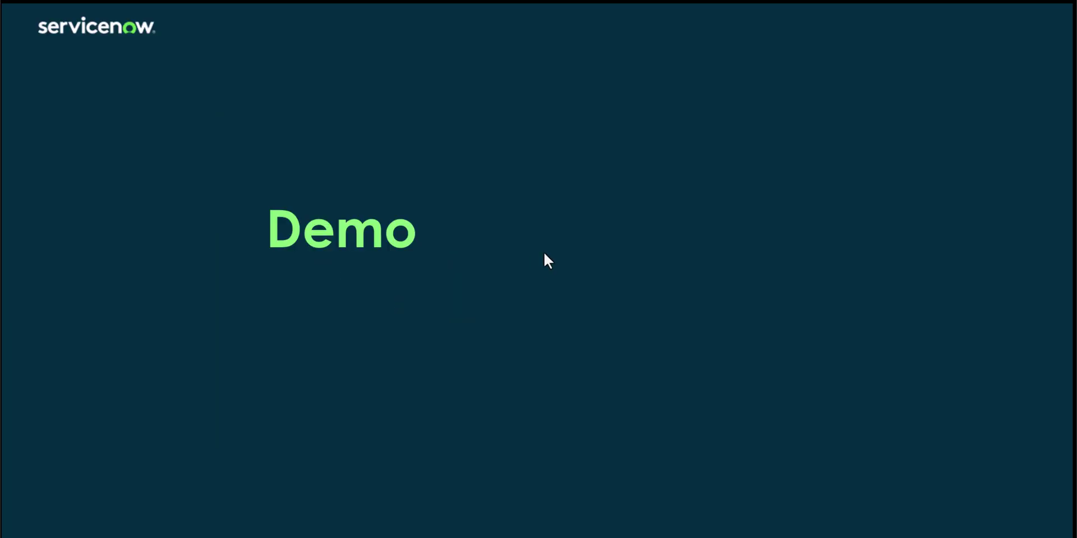
left_click(470, 275)
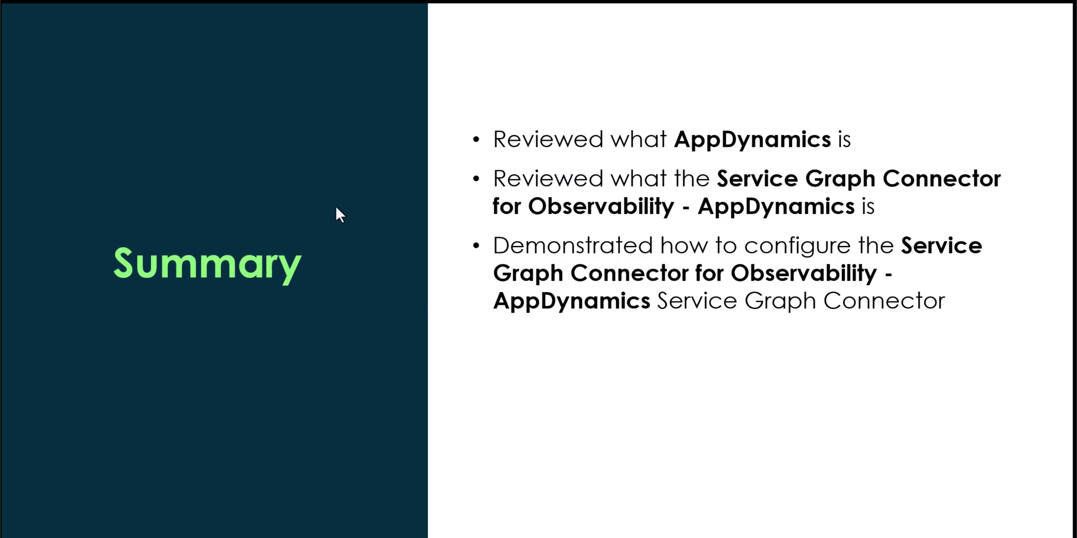